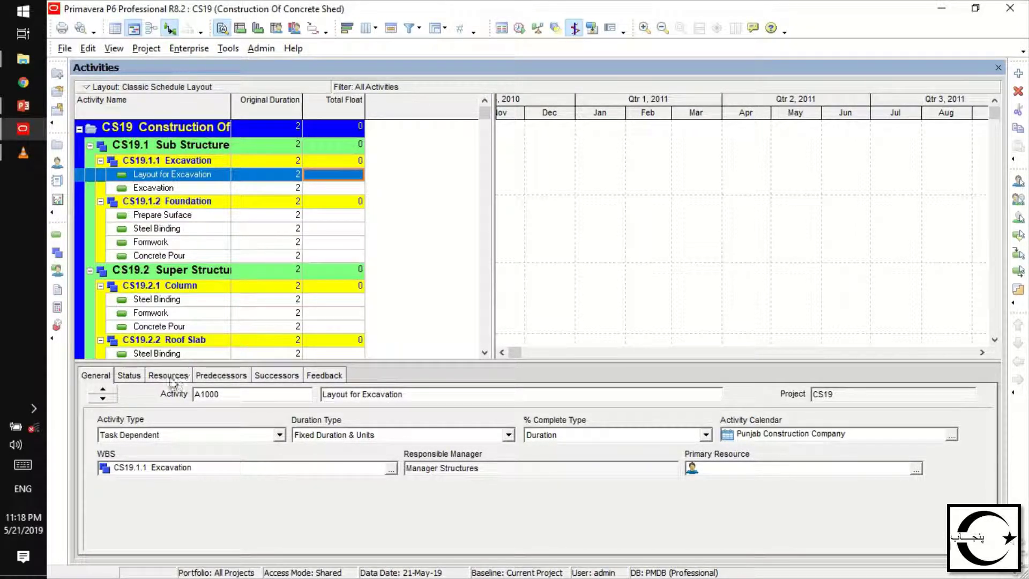
Assign Layout for Excavation (A1000) as the predecessor of the Excavation activity
{"action": "left_click", "coordinate": [217, 377]}
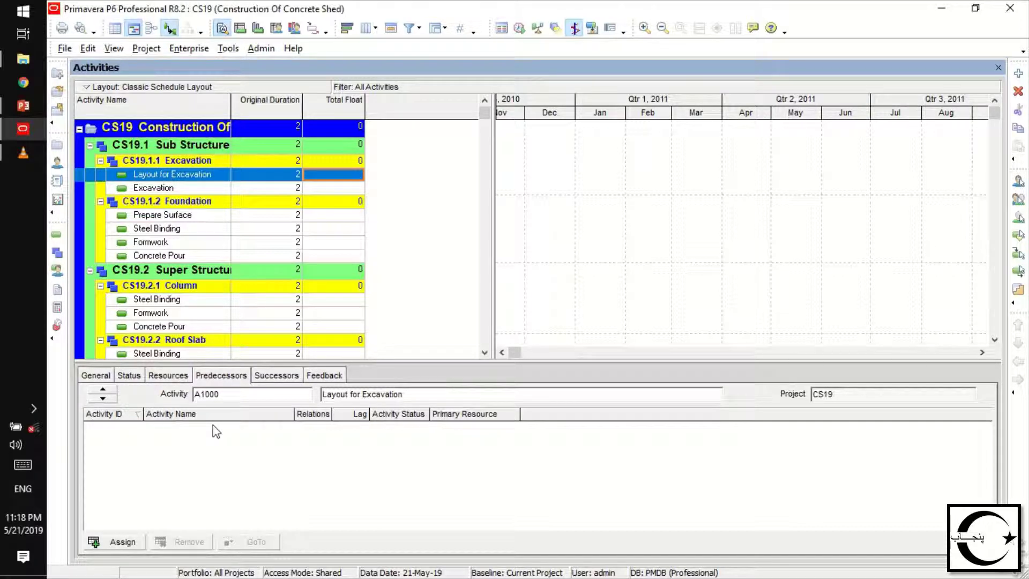
{"action": "left_click", "coordinate": [153, 188]}
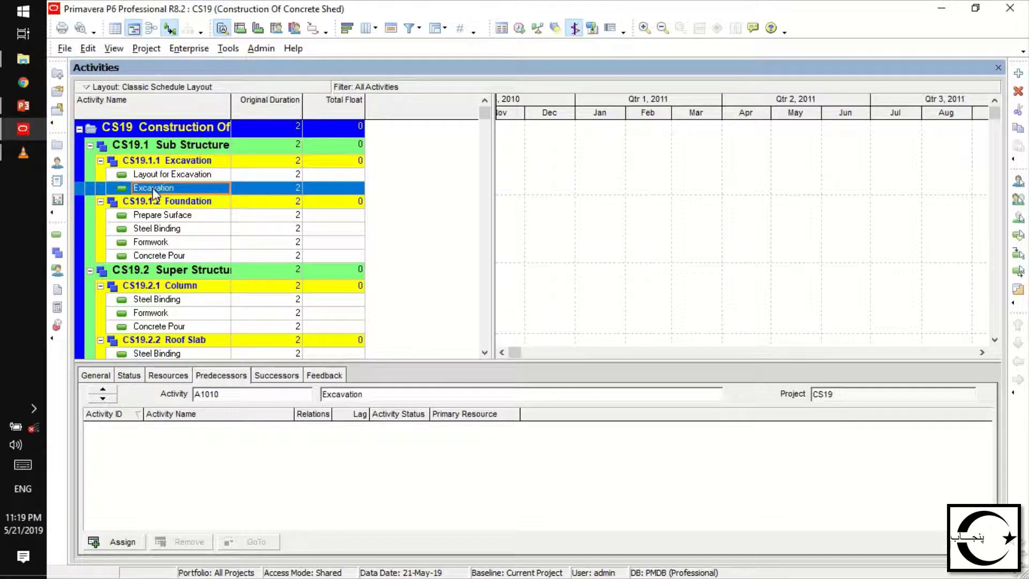
{"action": "left_click", "coordinate": [134, 542]}
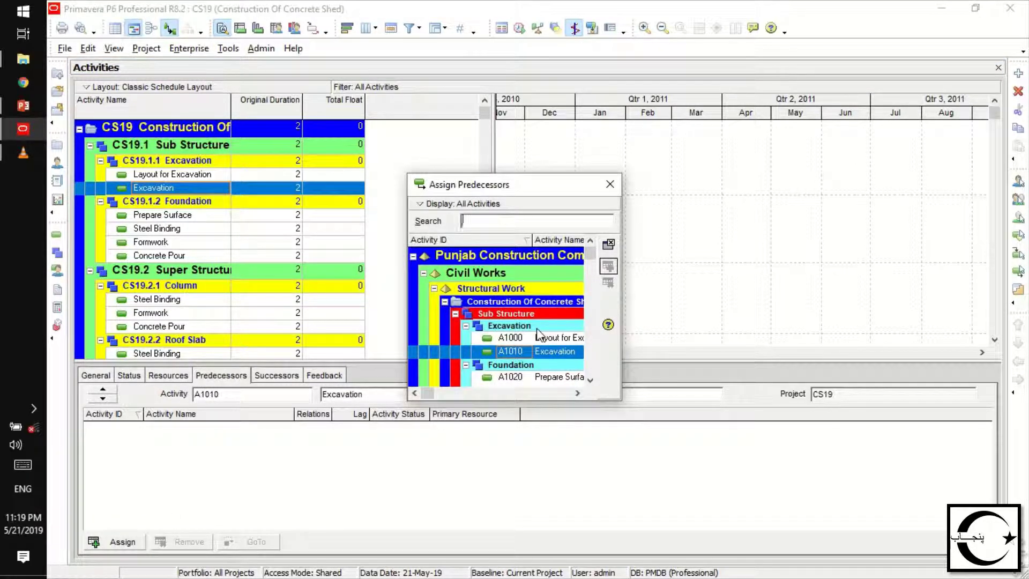
{"action": "left_click", "coordinate": [555, 338]}
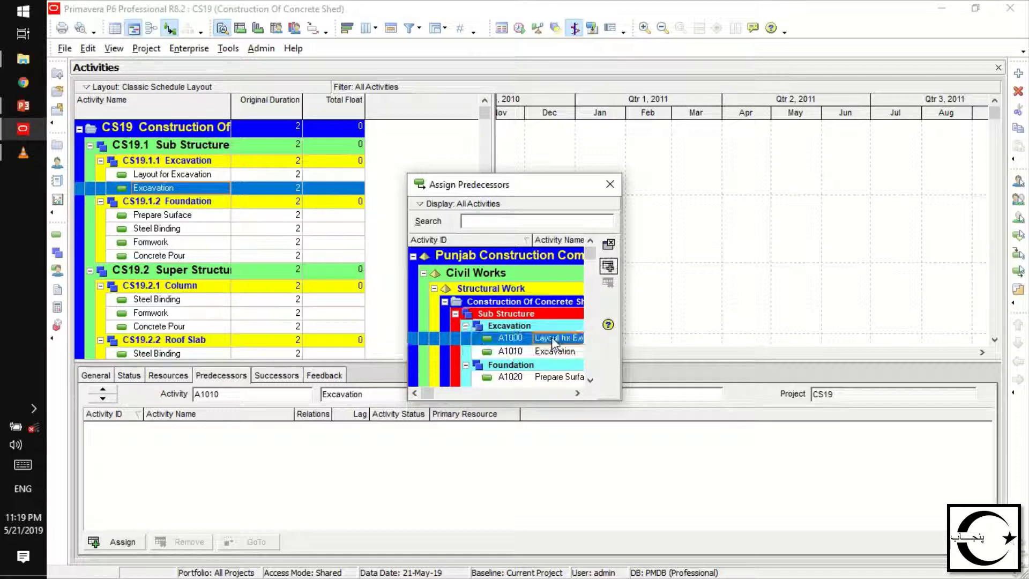
{"action": "left_click", "coordinate": [608, 266]}
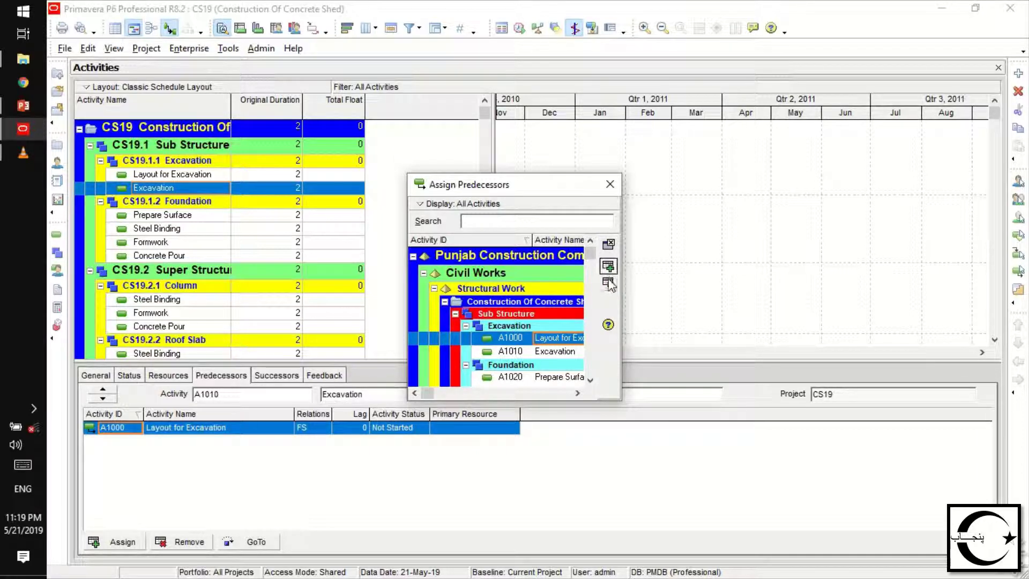
{"action": "left_click", "coordinate": [610, 250]}
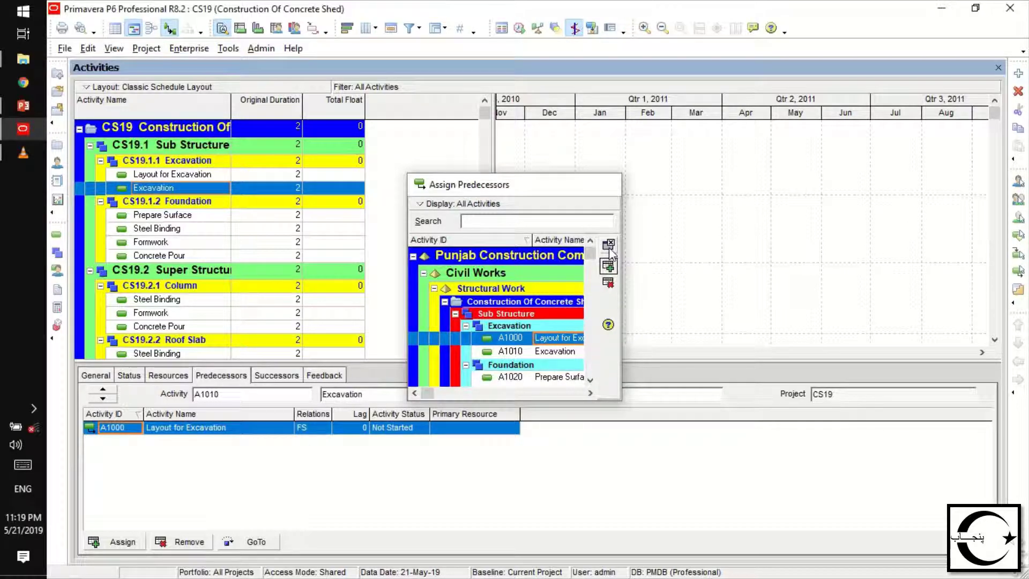
Assign the Foundation's Concrete Pour (A1050) as the predecessor of the Compaction activity under Floor
{"action": "left_click", "coordinate": [163, 214]}
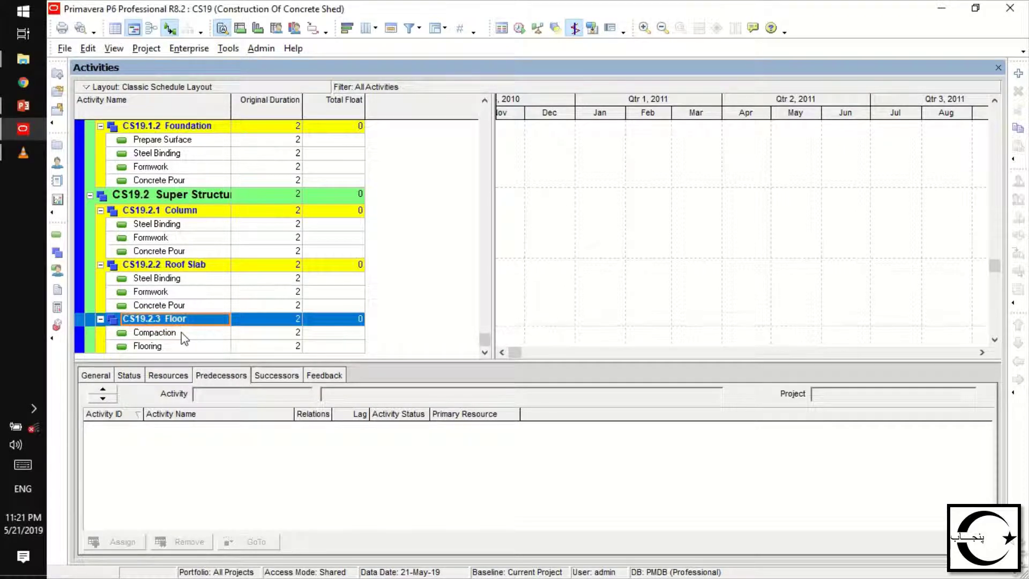
{"action": "scroll", "coordinate": [182, 335], "scroll_direction": "down", "scroll_amount": 1}
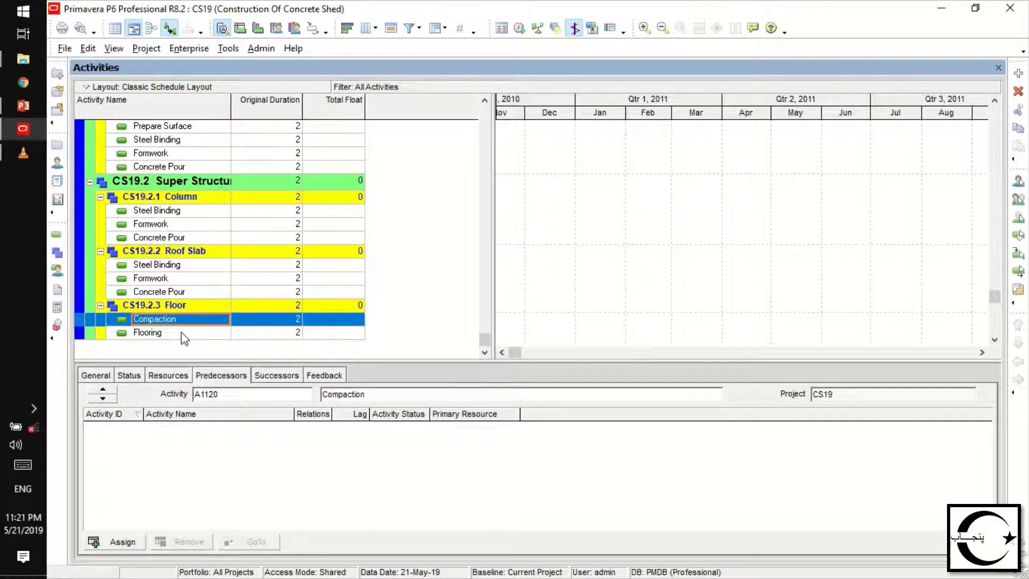
{"action": "left_click", "coordinate": [122, 542]}
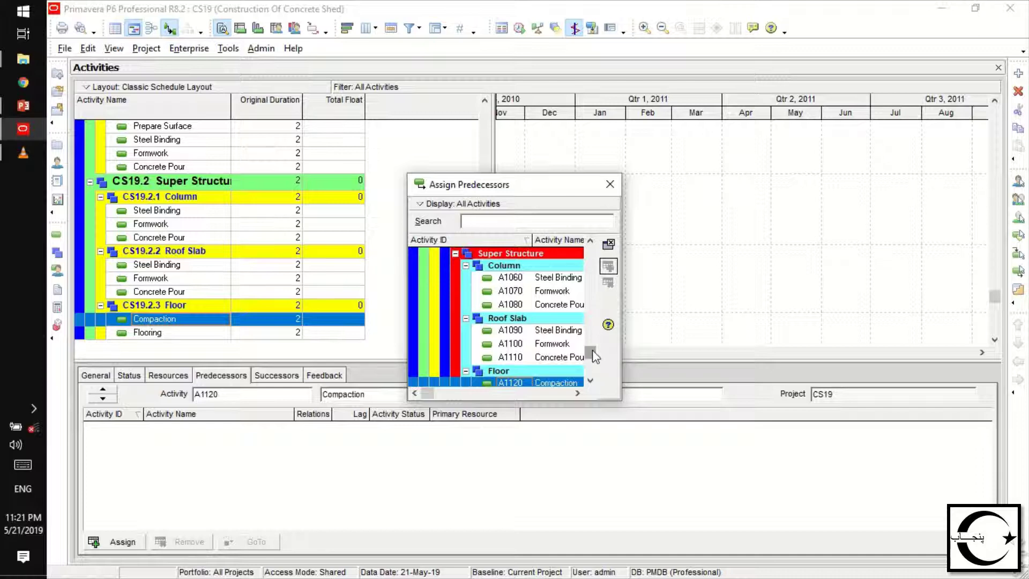
{"action": "left_click_drag", "start_coordinate": [594, 357], "coordinate": [593, 301]}
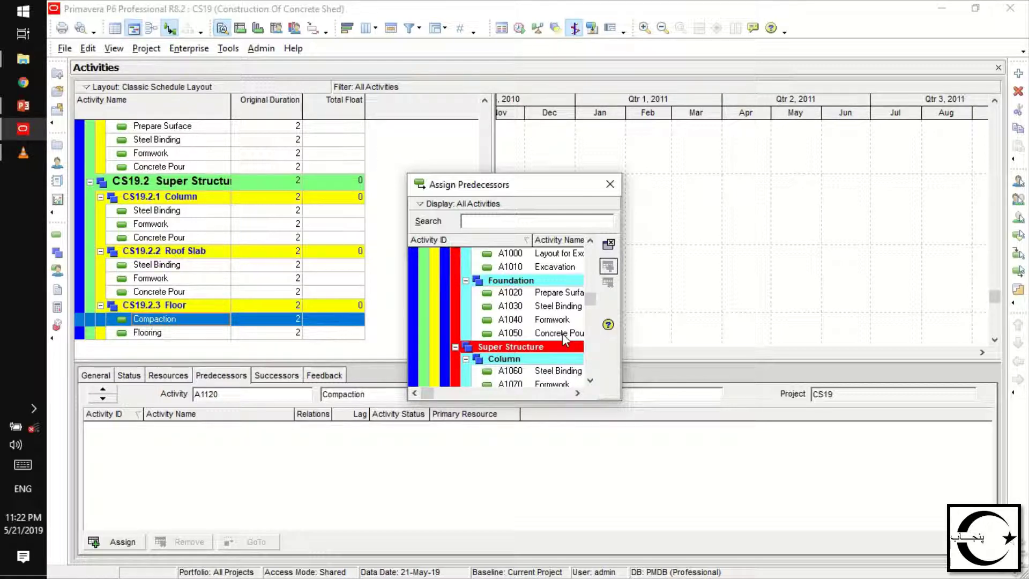
{"action": "left_click", "coordinate": [519, 284]}
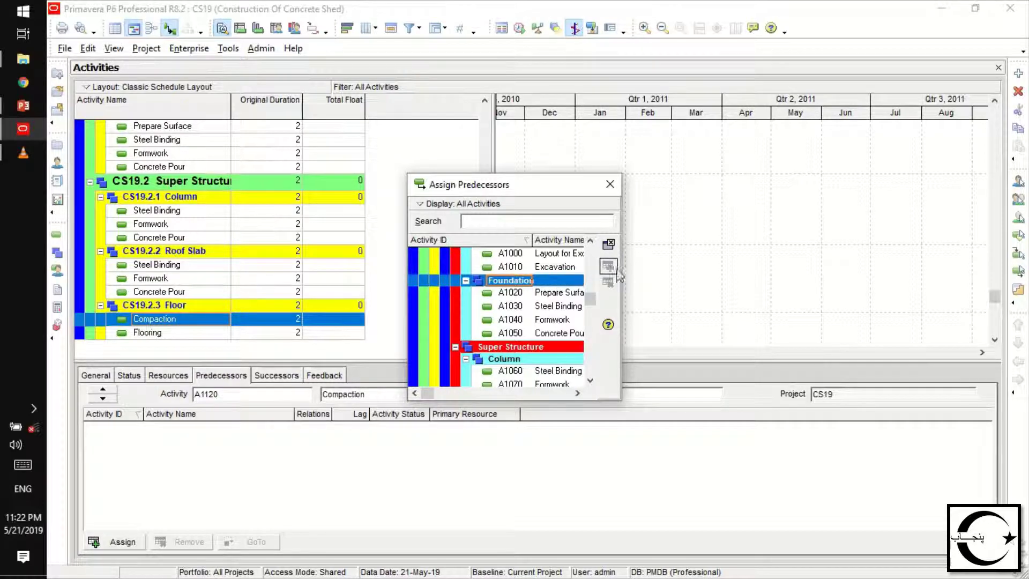
{"action": "left_click", "coordinate": [510, 334]}
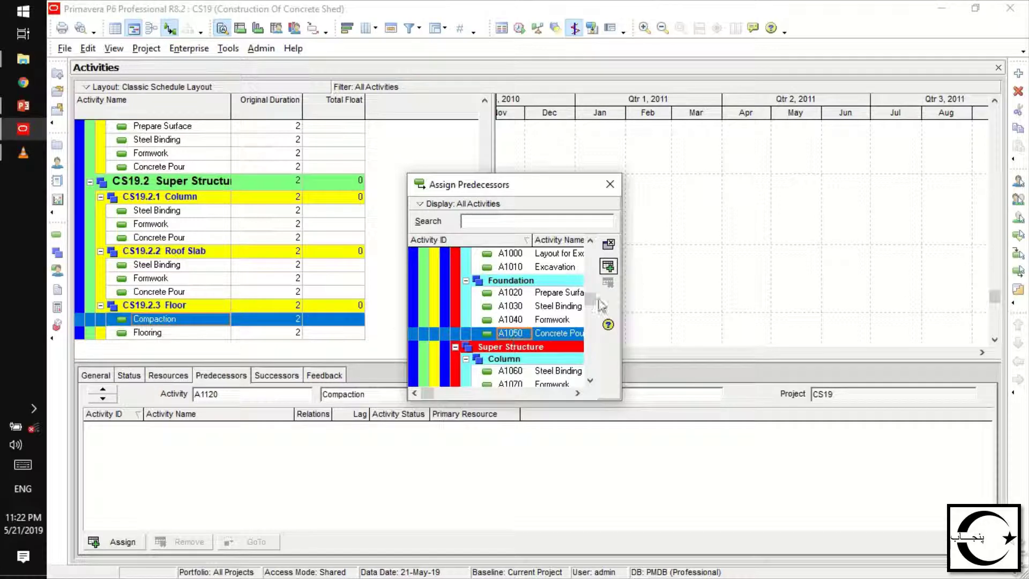
{"action": "left_click", "coordinate": [609, 266]}
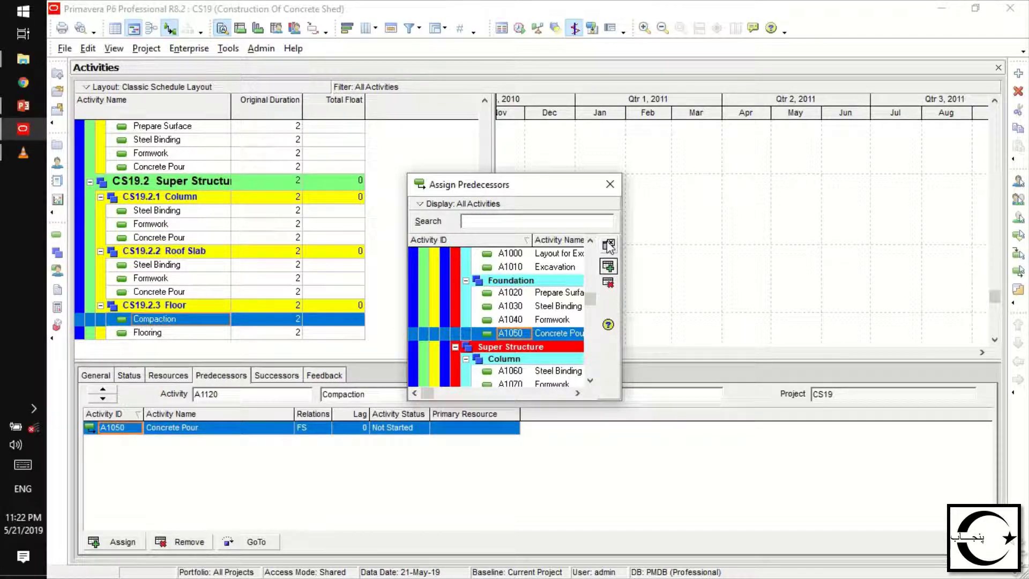
{"action": "left_click", "coordinate": [608, 245]}
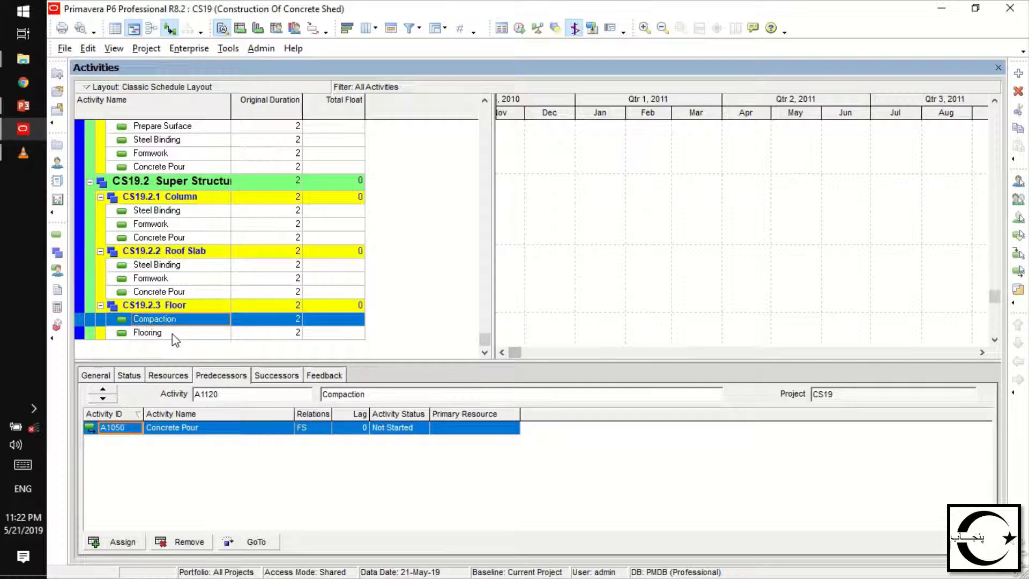
Assign Compaction (A1120) as the predecessor of the Flooring activity
{"action": "left_click", "coordinate": [172, 334]}
{"action": "left_click", "coordinate": [116, 541]}
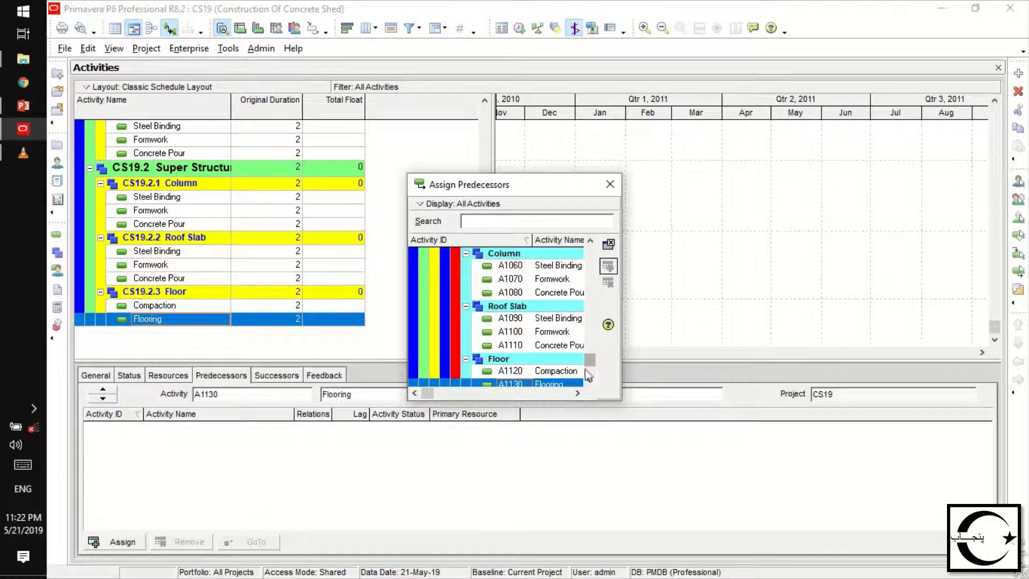
{"action": "left_click", "coordinate": [554, 372]}
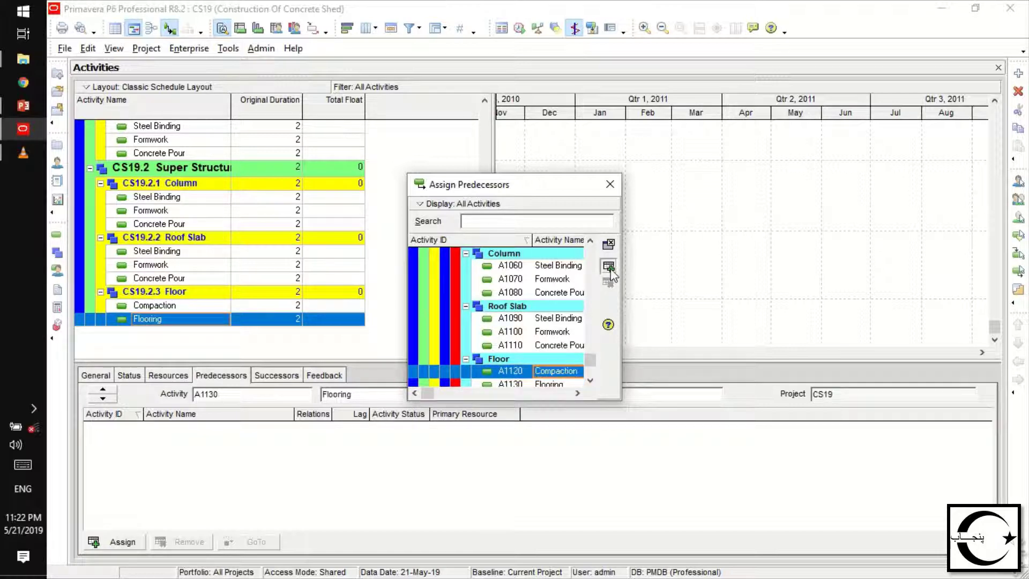
{"action": "left_click", "coordinate": [608, 266]}
{"action": "left_click", "coordinate": [610, 246]}
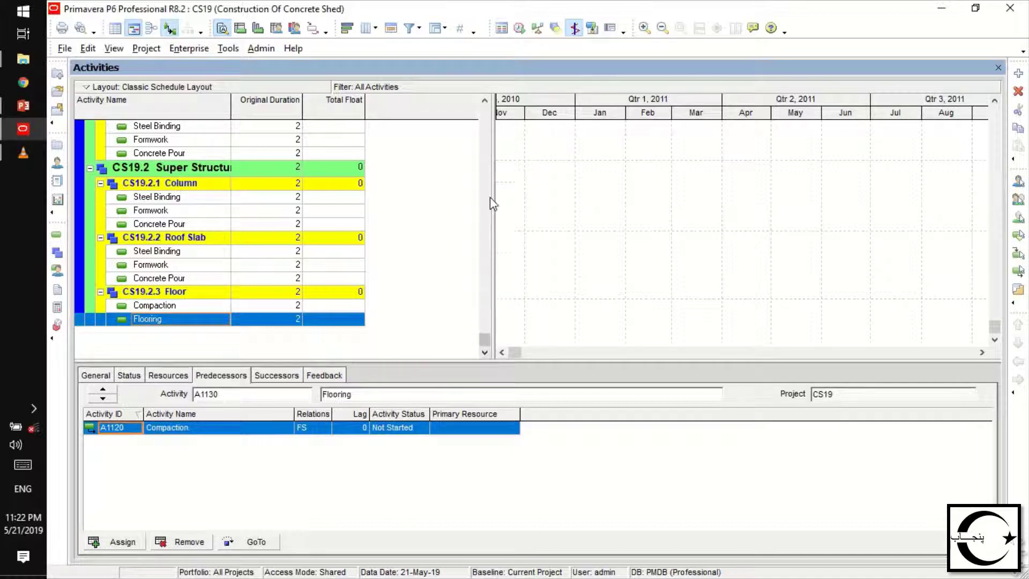
Set the original duration to 1 for both Layout for Excavation and Excavation
{"action": "left_click", "coordinate": [485, 112]}
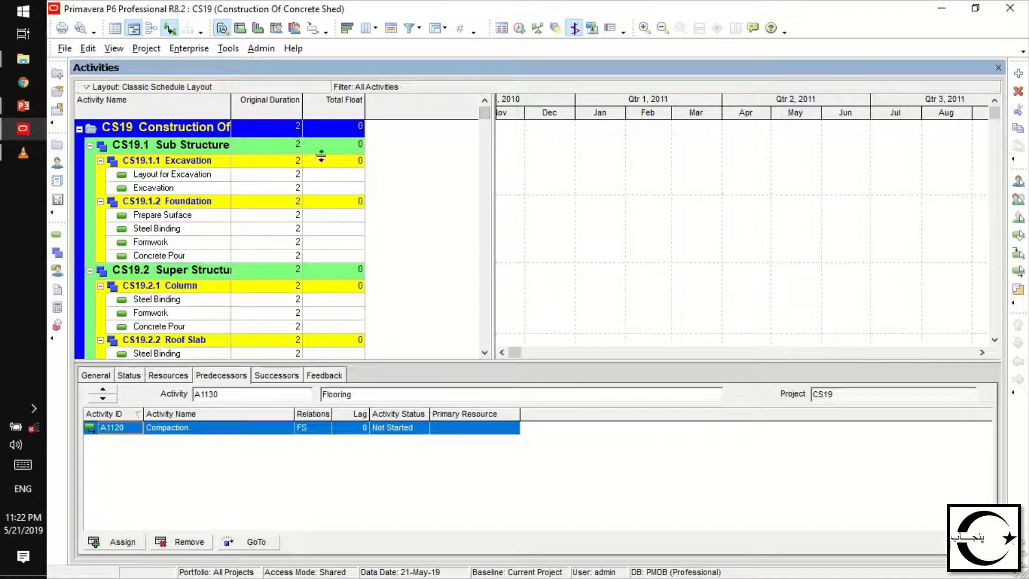
{"action": "left_click", "coordinate": [298, 177]}
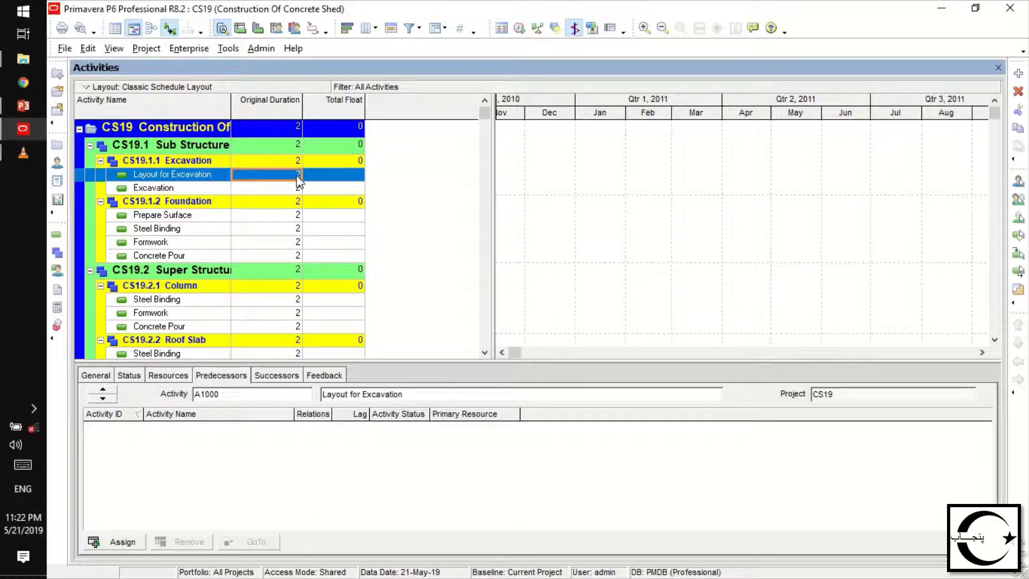
{"action": "left_click", "coordinate": [298, 175]}
{"action": "type", "text": "1"}
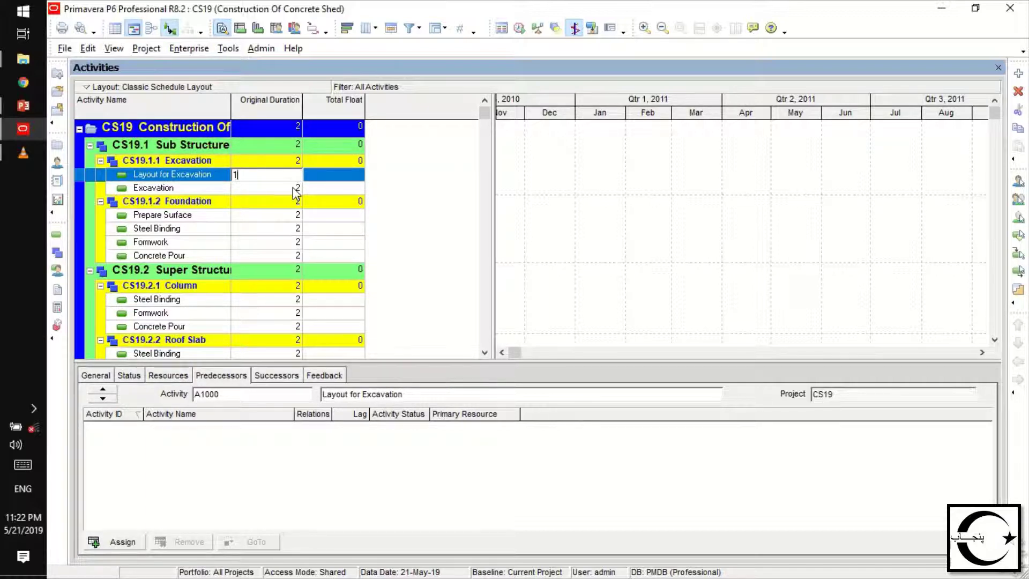
{"action": "left_click", "coordinate": [294, 189]}
{"action": "left_click", "coordinate": [293, 188]}
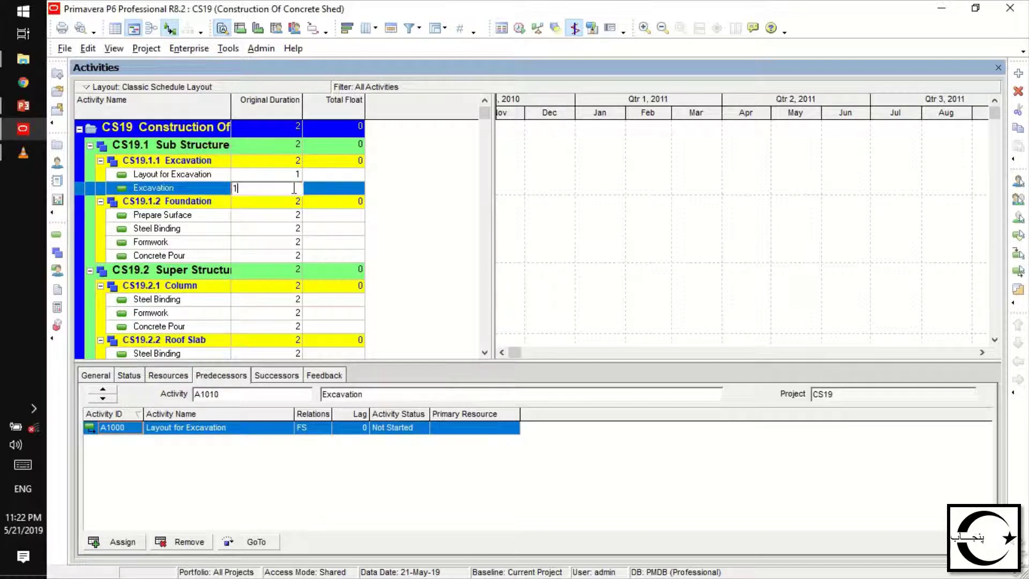
{"action": "type", "text": "1"}
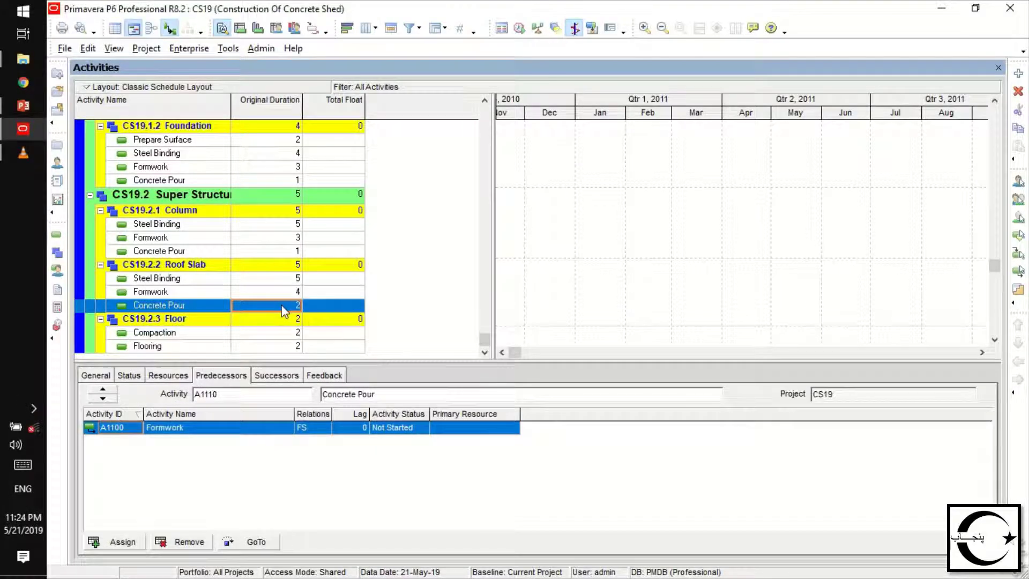
Set the original duration to 1 for the Roof Slab's Concrete Pour and to 3 for Compaction
{"action": "left_click", "coordinate": [283, 305]}
{"action": "type", "text": "1"}
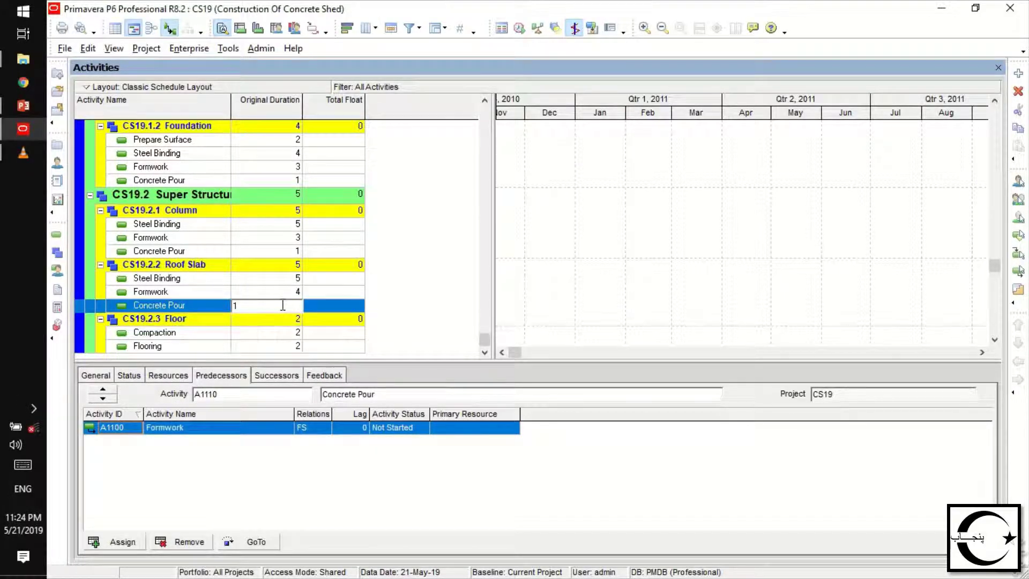
{"action": "left_click", "coordinate": [290, 336]}
{"action": "left_click", "coordinate": [284, 337]}
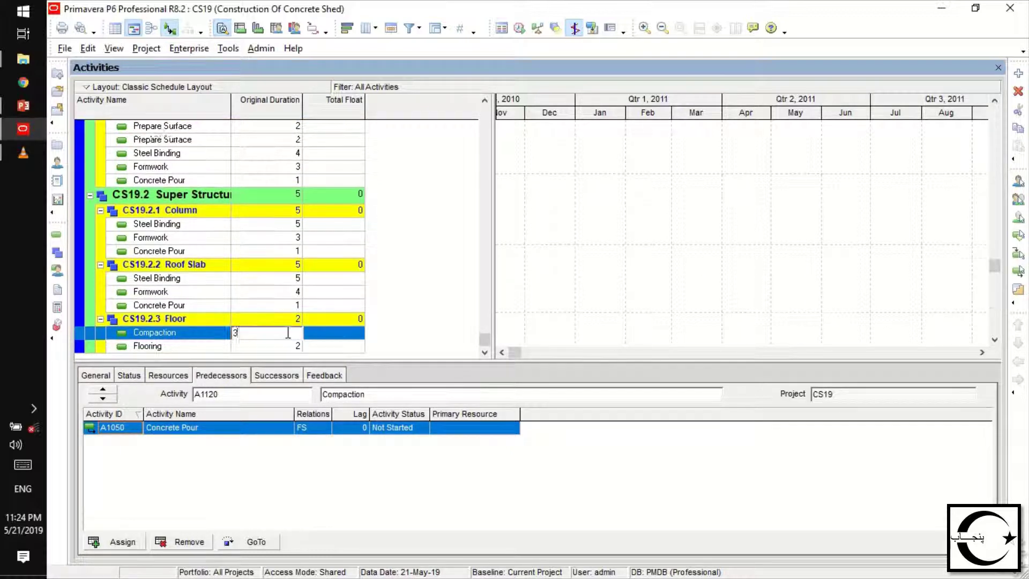
{"action": "type", "text": "3"}
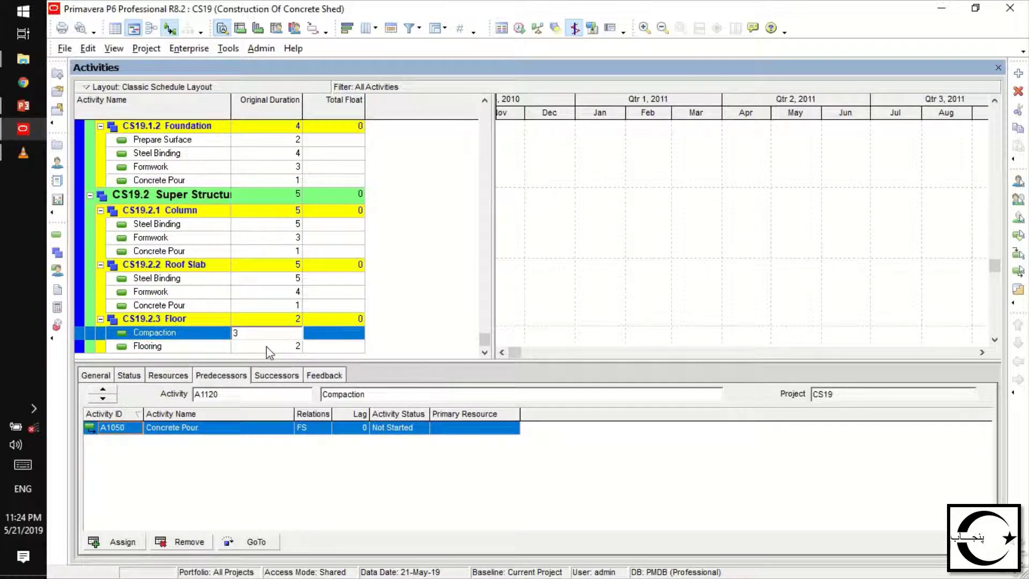
Set the original duration of the Flooring activity under Floor to 3
{"action": "left_click", "coordinate": [266, 347]}
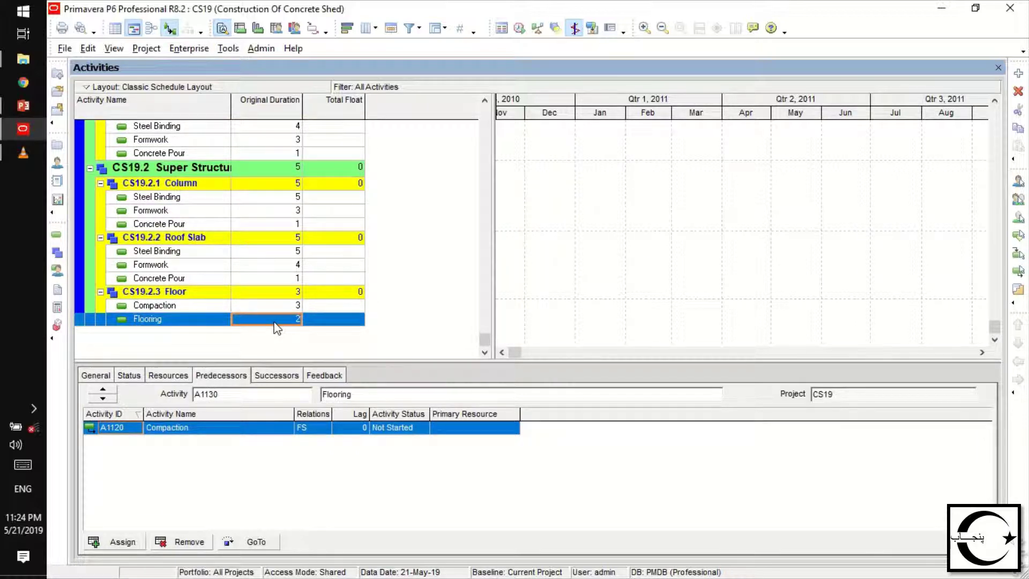
{"action": "left_click", "coordinate": [277, 328]}
{"action": "type", "text": "3"}
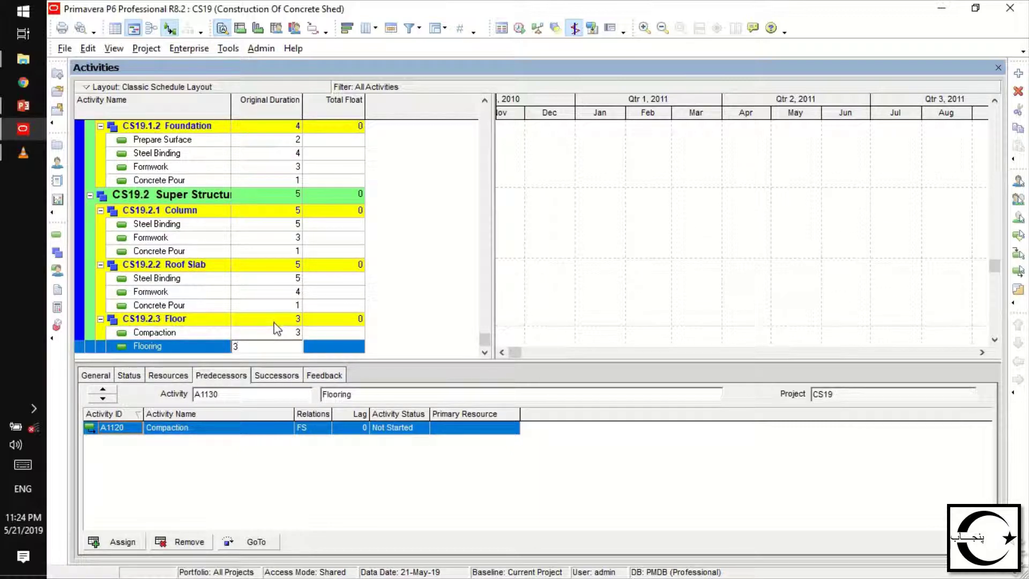
{"action": "key", "text": "Return"}
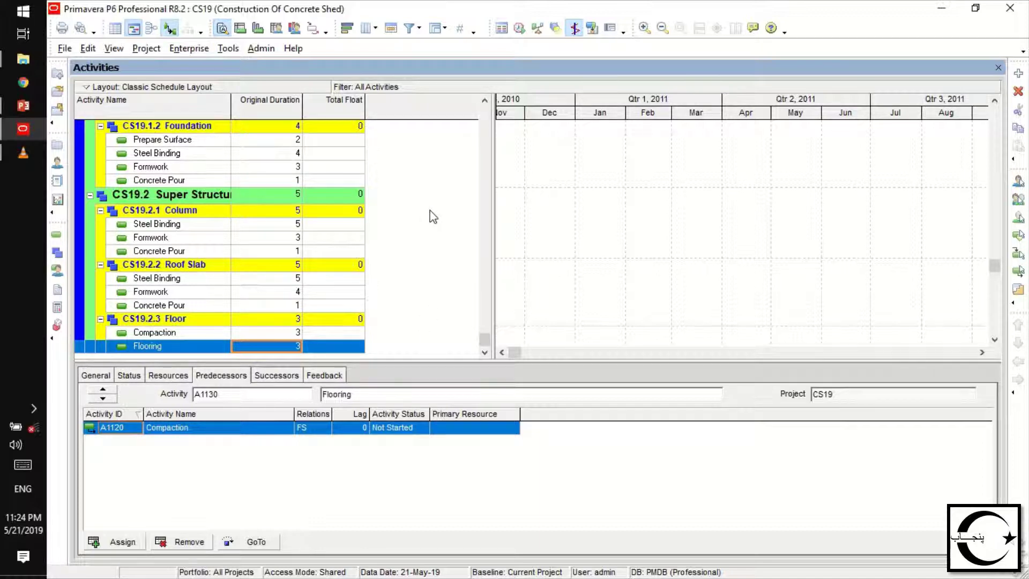
Schedule the project using the current data date of 21-May-19 and show the resulting activity bars in the Gantt chart
{"action": "left_click", "coordinate": [518, 28]}
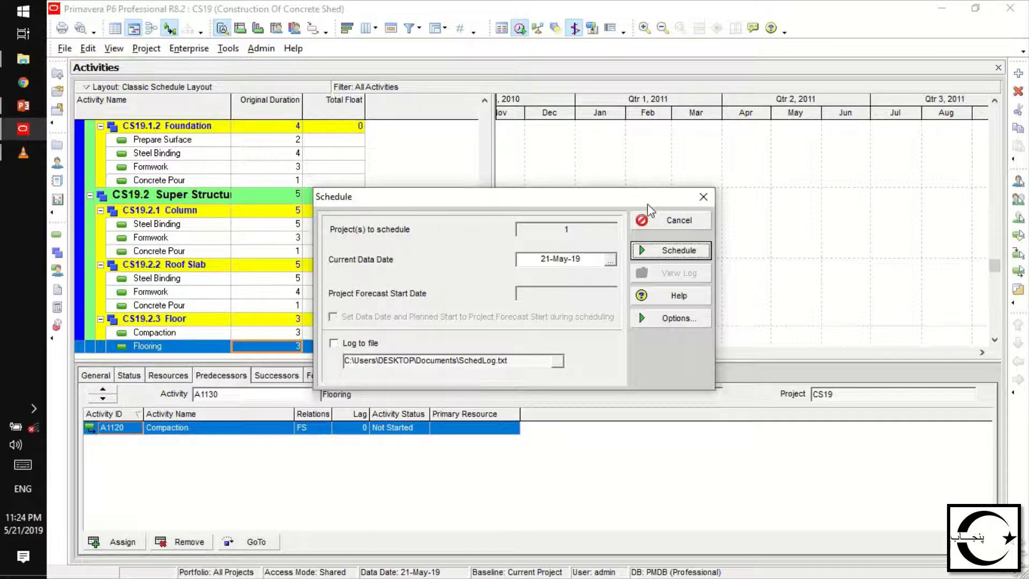
{"action": "left_click", "coordinate": [664, 251]}
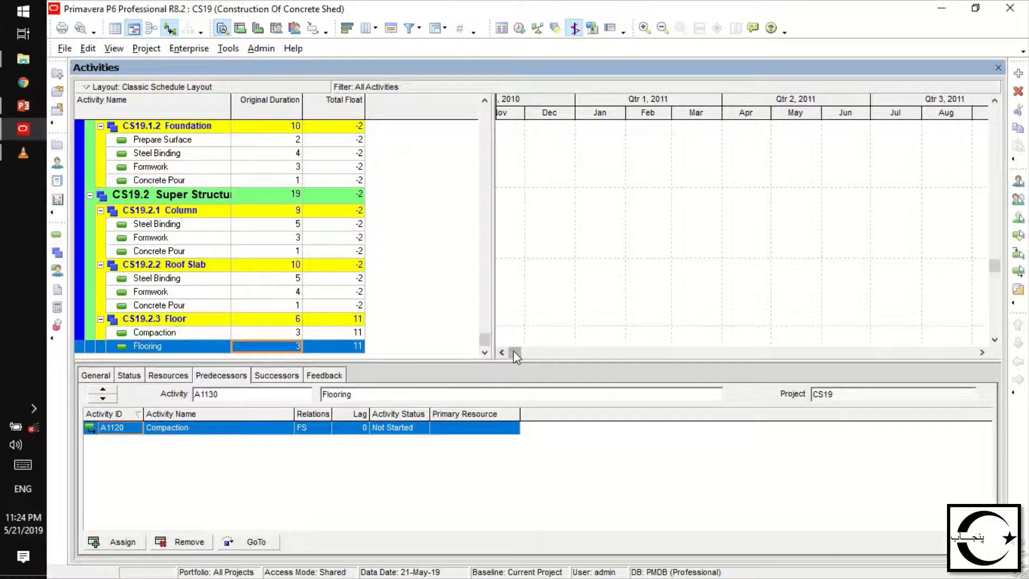
{"action": "left_click_drag", "start_coordinate": [515, 352], "coordinate": [528, 353]}
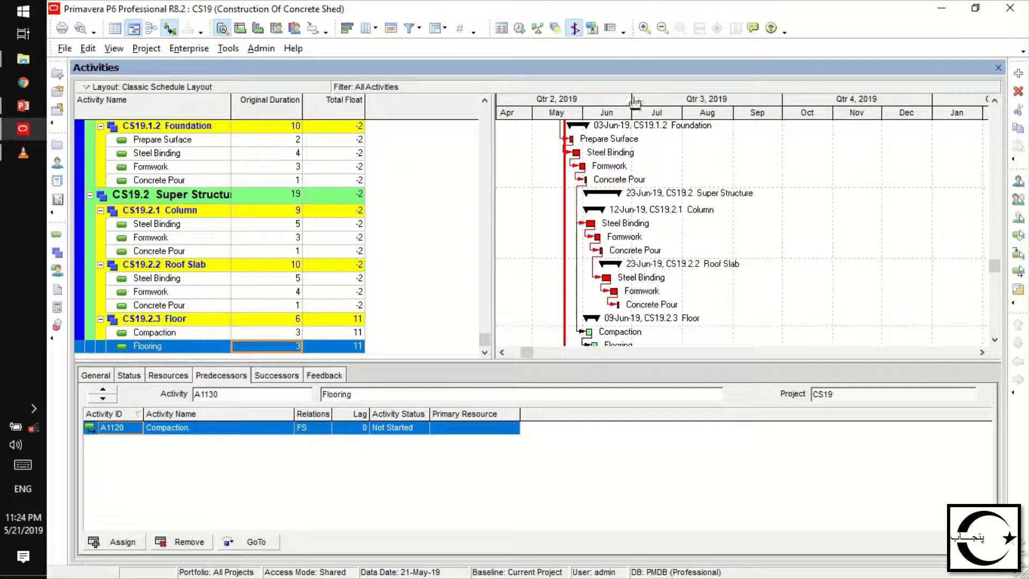
{"action": "left_click_drag", "start_coordinate": [635, 102], "coordinate": [689, 102]}
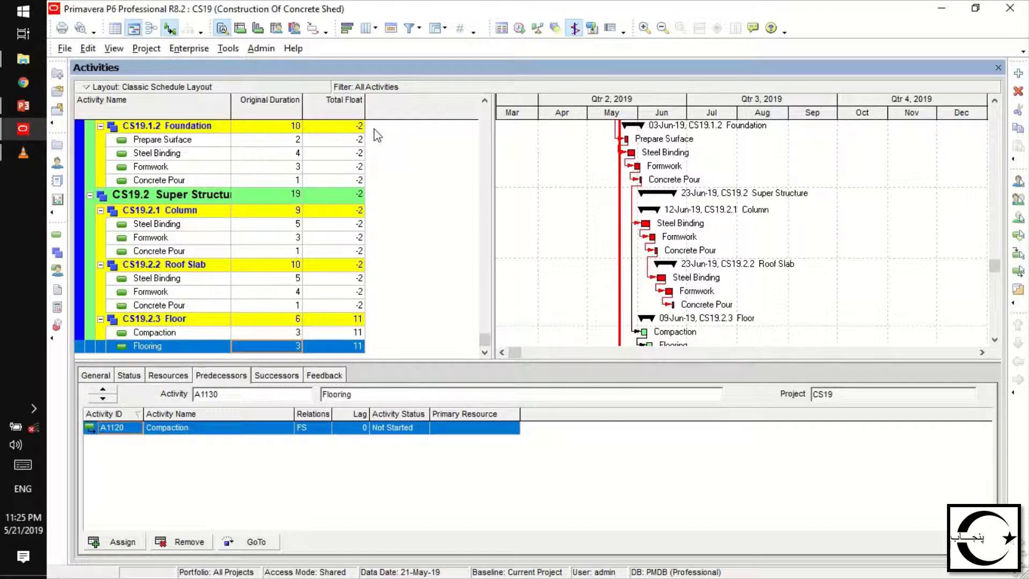
Examine the Total Float values of the concrete shed's activities from the project summary down to the Floor activities
{"action": "left_click", "coordinate": [344, 137]}
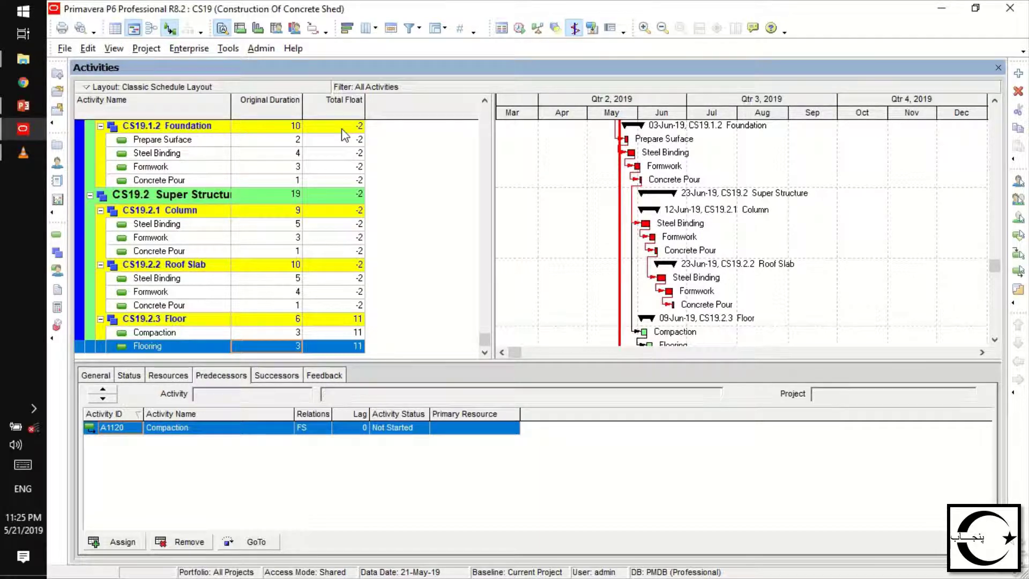
{"action": "left_click", "coordinate": [342, 129]}
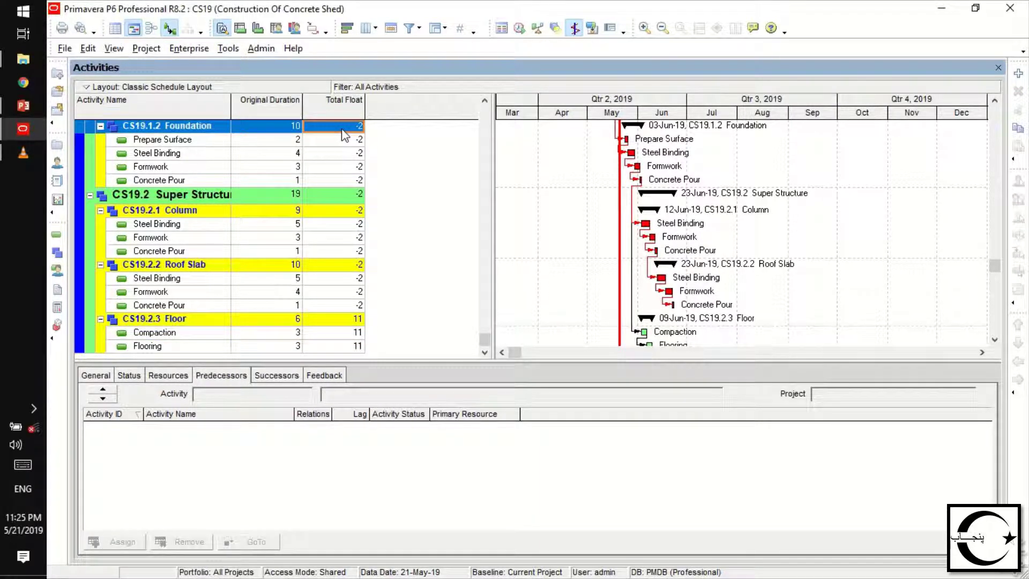
{"action": "right_click", "coordinate": [345, 136]}
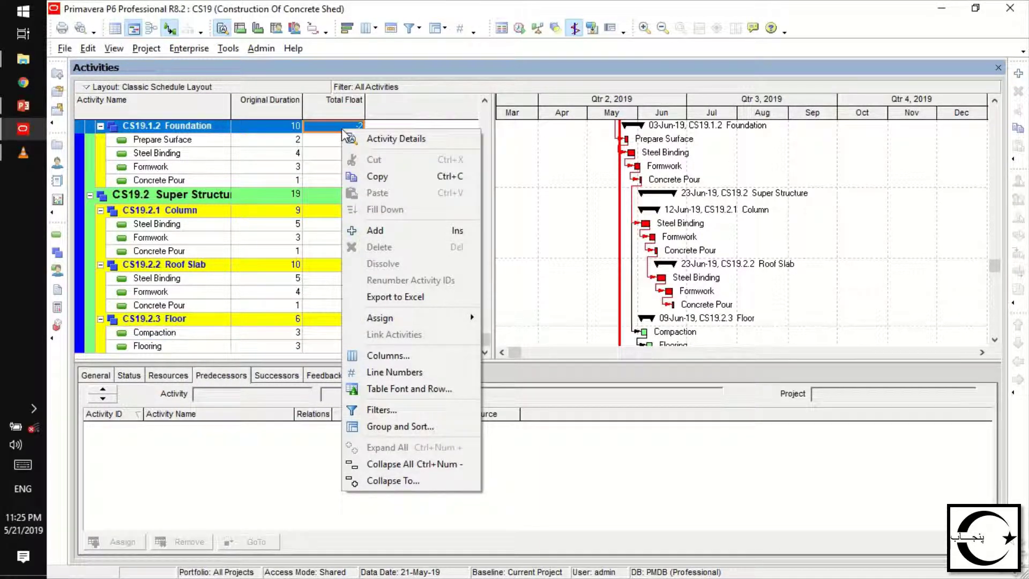
{"action": "left_click", "coordinate": [336, 137]}
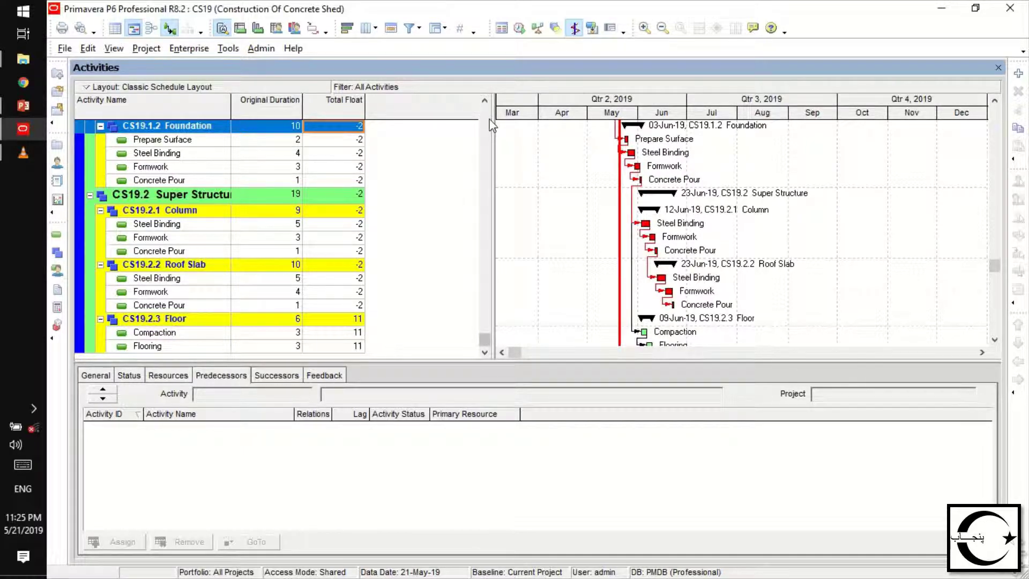
{"action": "scroll", "coordinate": [490, 121], "scroll_direction": "up", "scroll_amount": 2}
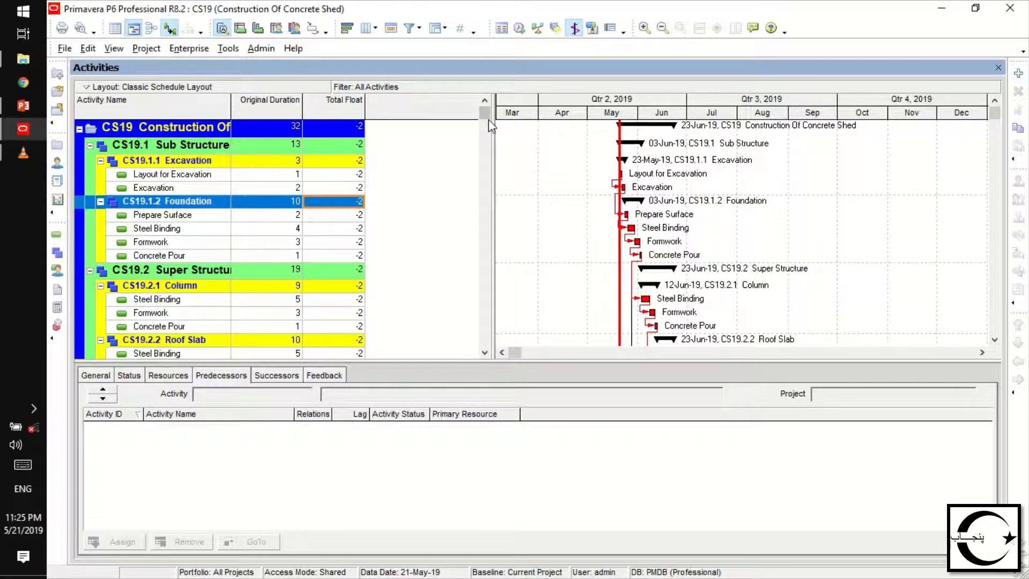
{"action": "left_click", "coordinate": [484, 352]}
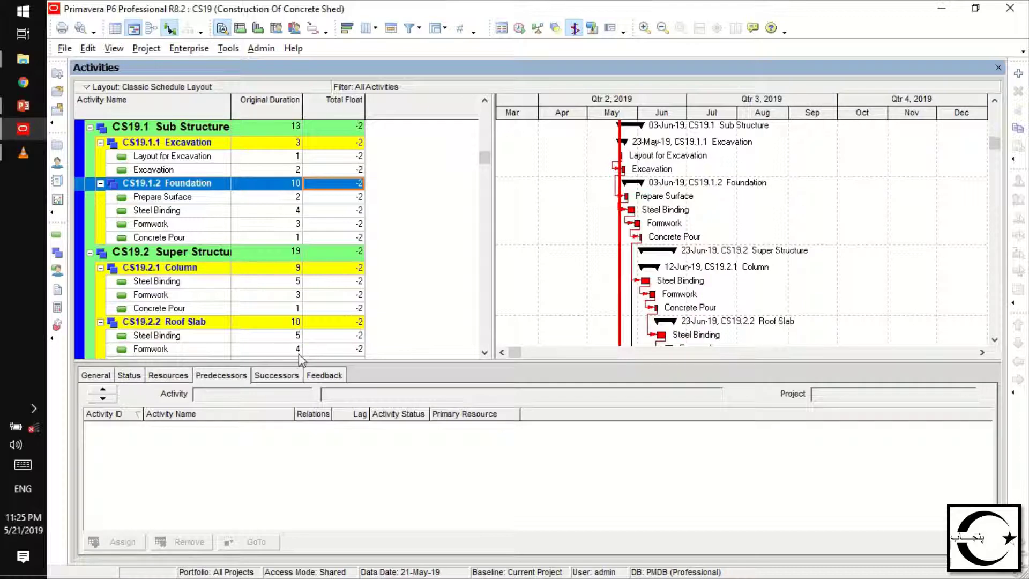
{"action": "double_click", "coordinate": [484, 352]}
{"action": "double_click", "coordinate": [484, 352]}
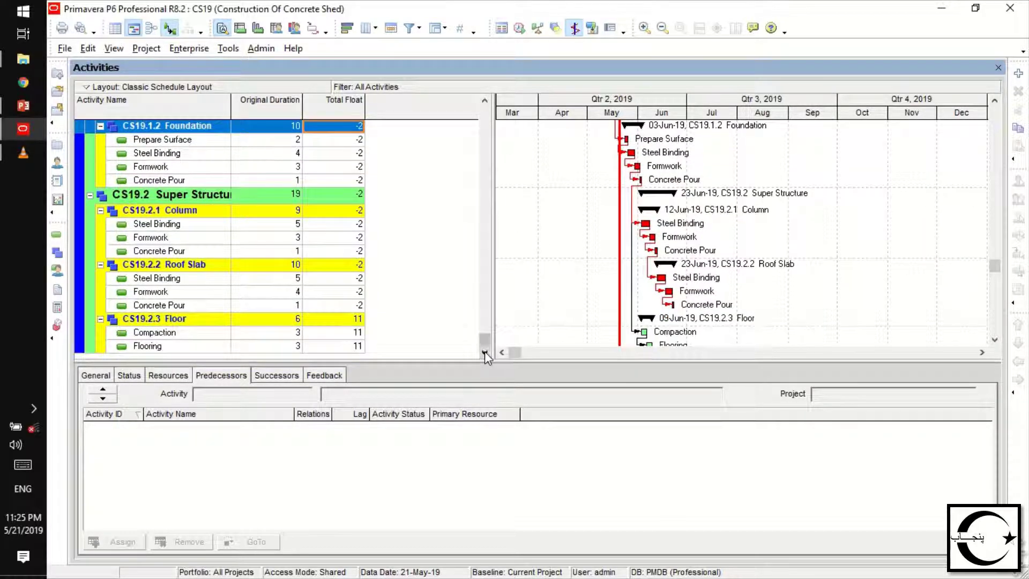
Set the original duration of the Compaction activity under Floor to 2
{"action": "left_click", "coordinate": [294, 334]}
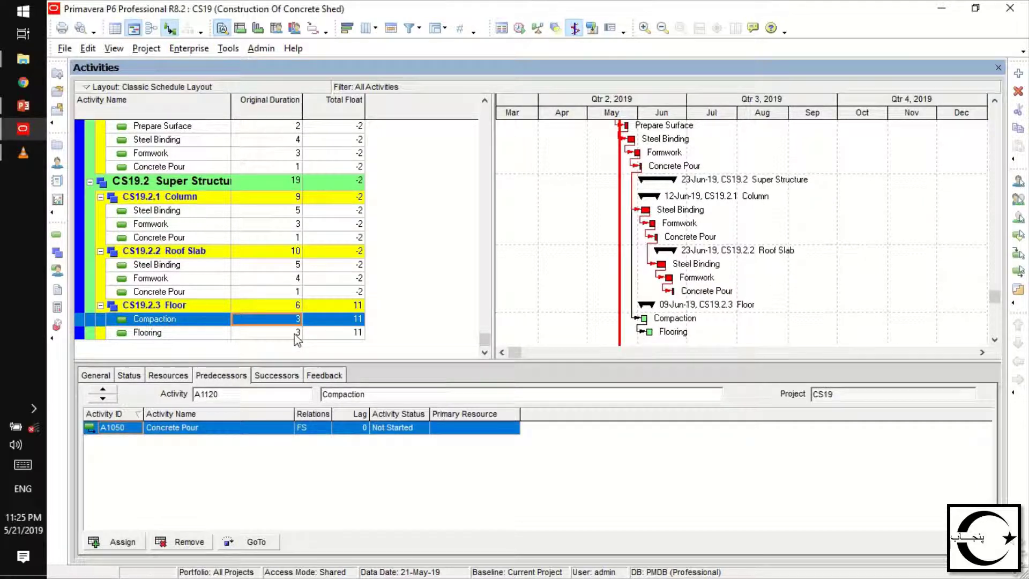
{"action": "type", "text": "2"}
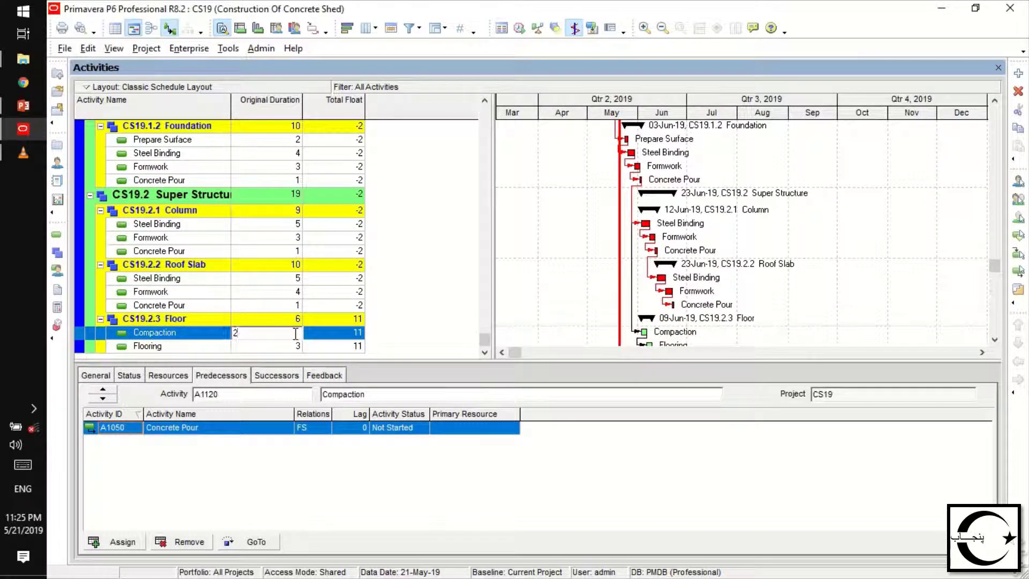
{"action": "key", "text": "Return"}
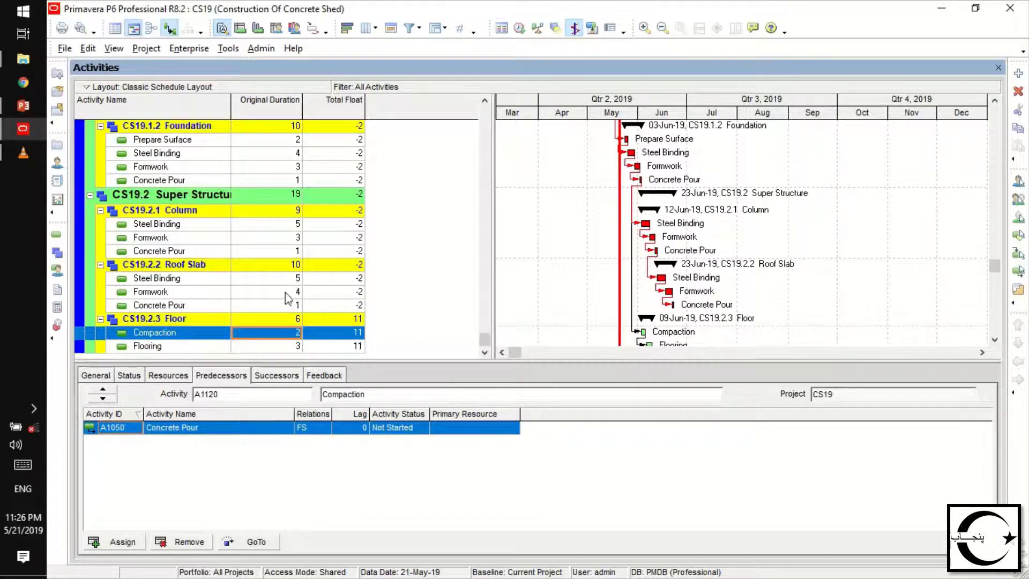
Set the Roof Slab's original durations to 4 for Steel Binding and 3 for Formwork
{"action": "left_click", "coordinate": [288, 294]}
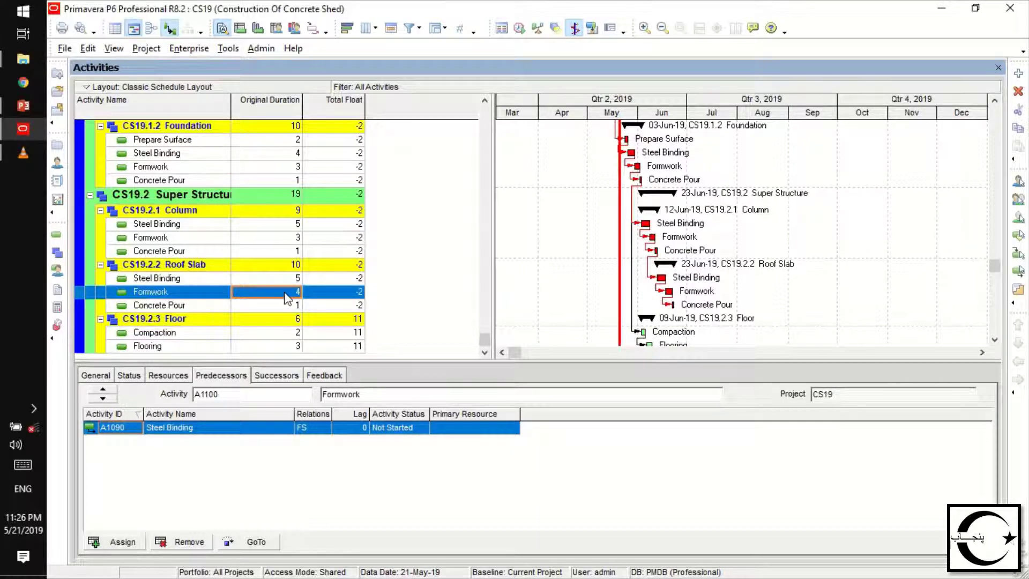
{"action": "left_click", "coordinate": [289, 282]}
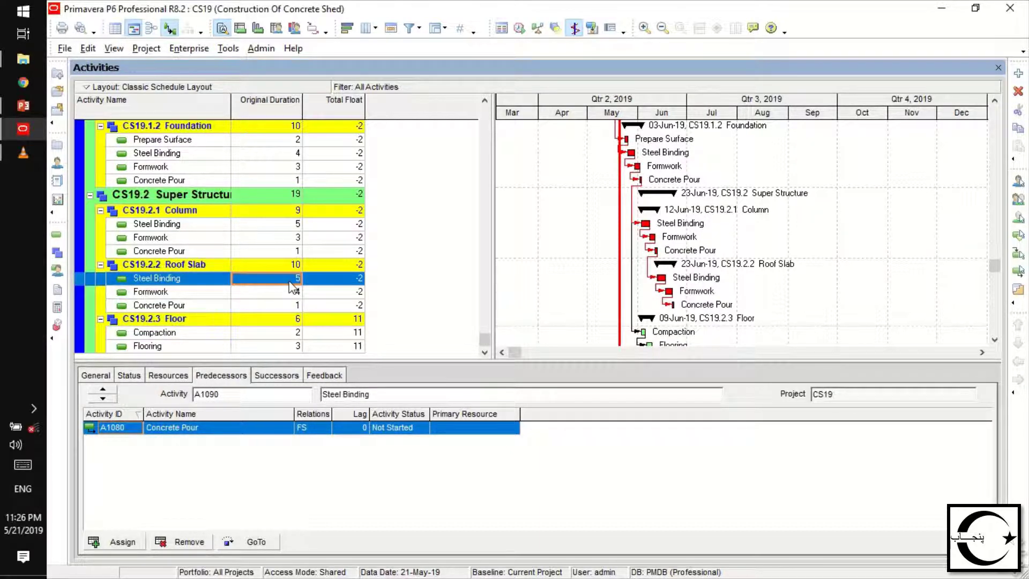
{"action": "type", "text": "4"}
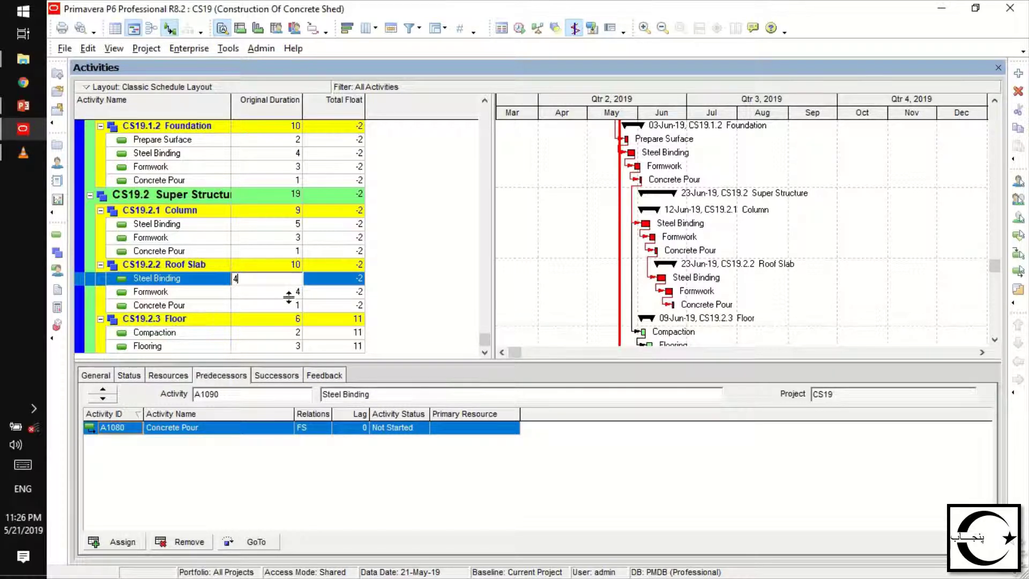
{"action": "left_click", "coordinate": [289, 294]}
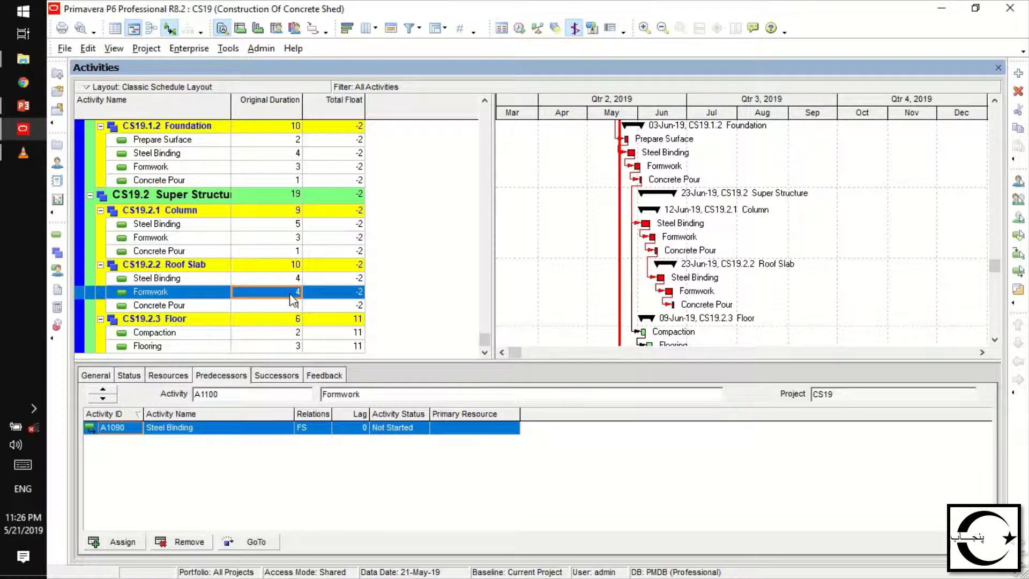
{"action": "type", "text": "3"}
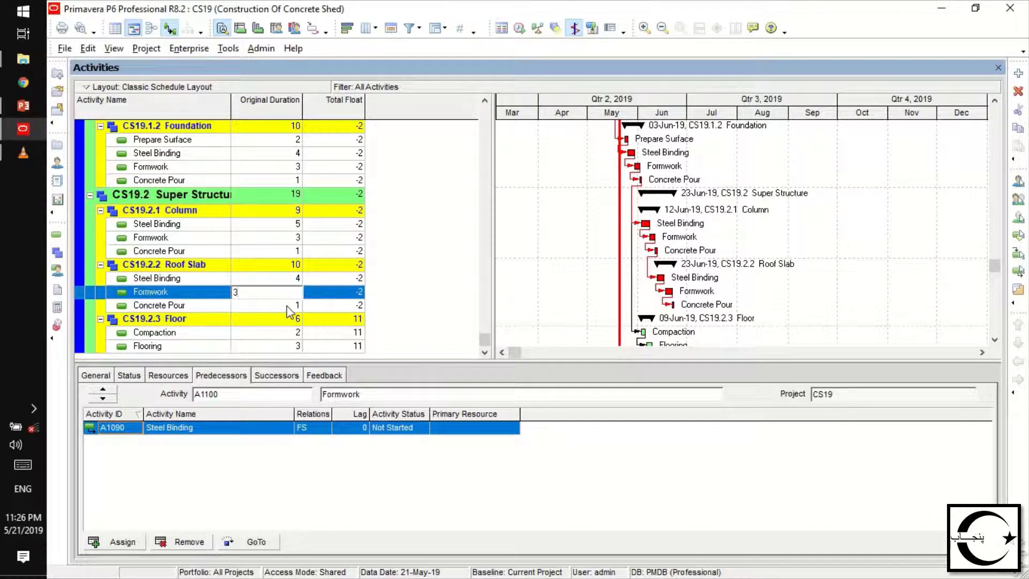
{"action": "left_click", "coordinate": [292, 305]}
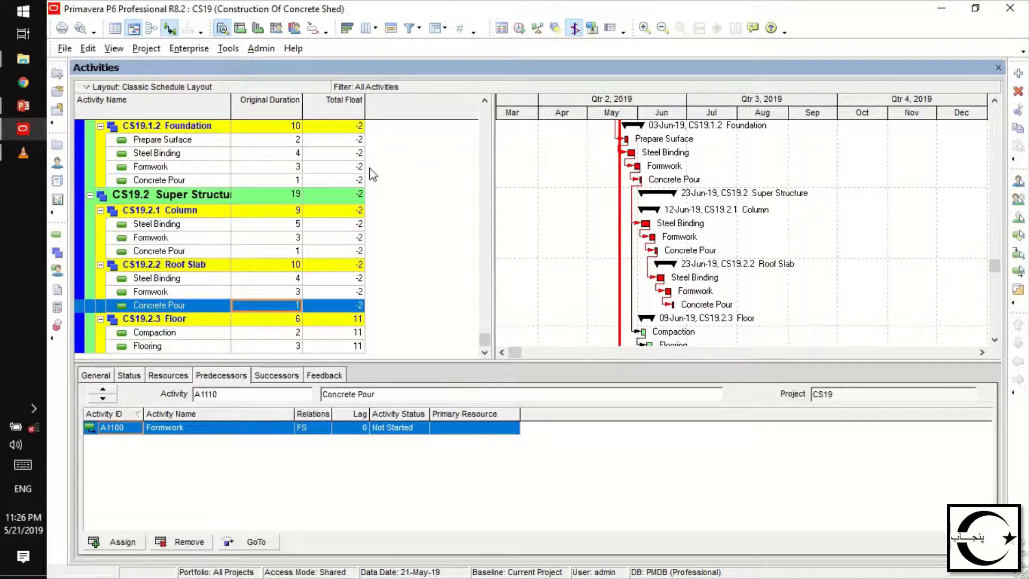
Reschedule the project with the revised durations and review the Total Float and Gantt bars down to the Flooring activity
{"action": "left_click", "coordinate": [518, 28]}
{"action": "left_click", "coordinate": [650, 250]}
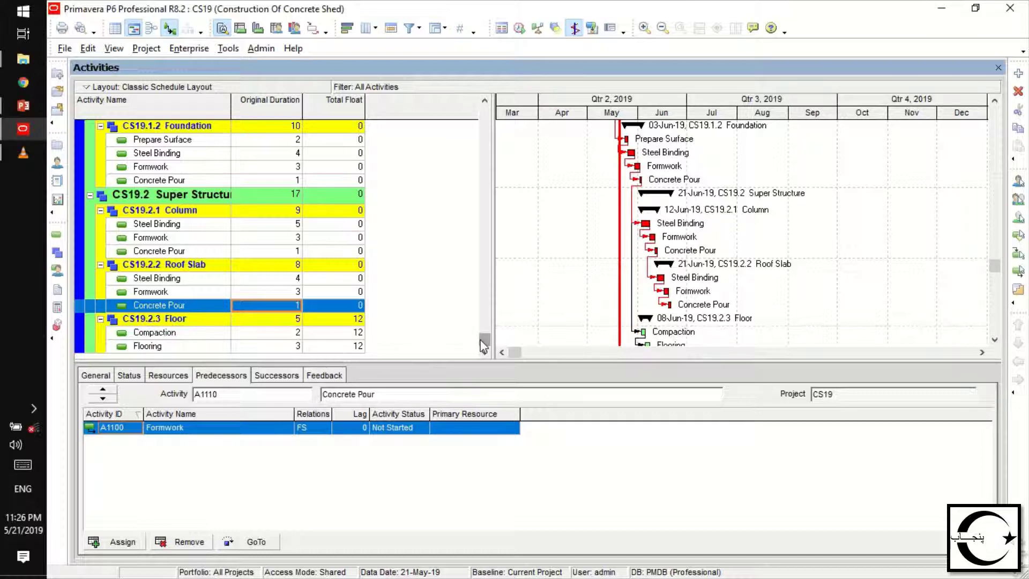
{"action": "mouse_move", "coordinate": [484, 345]}
{"action": "left_mouse_down"}
{"action": "mouse_move", "coordinate": [483, 127]}
{"action": "mouse_move", "coordinate": [493, 261]}
{"action": "mouse_move", "coordinate": [485, 245]}
{"action": "mouse_move", "coordinate": [480, 339]}
{"action": "left_mouse_up"}
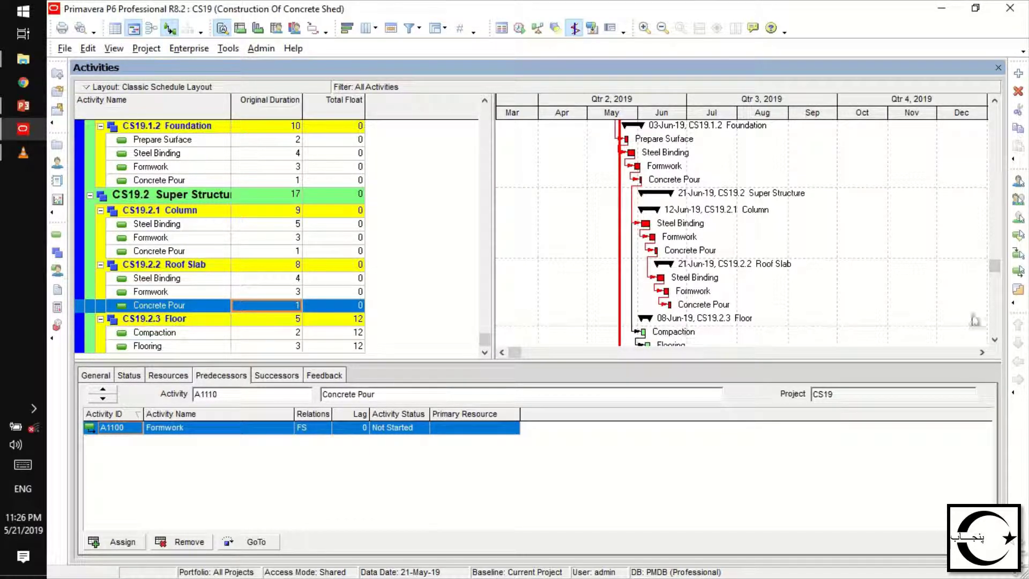
{"action": "left_click", "coordinate": [994, 339]}
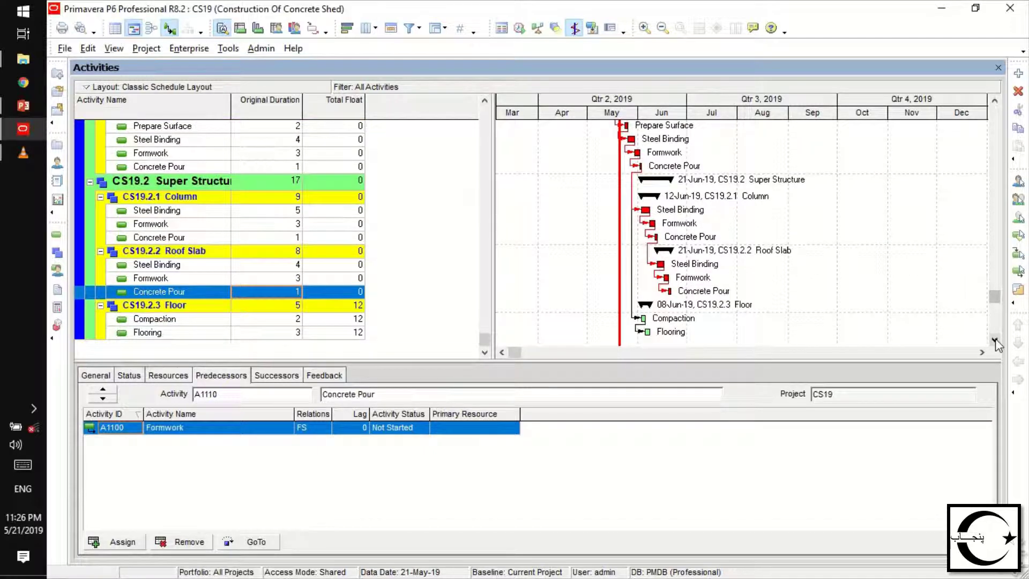